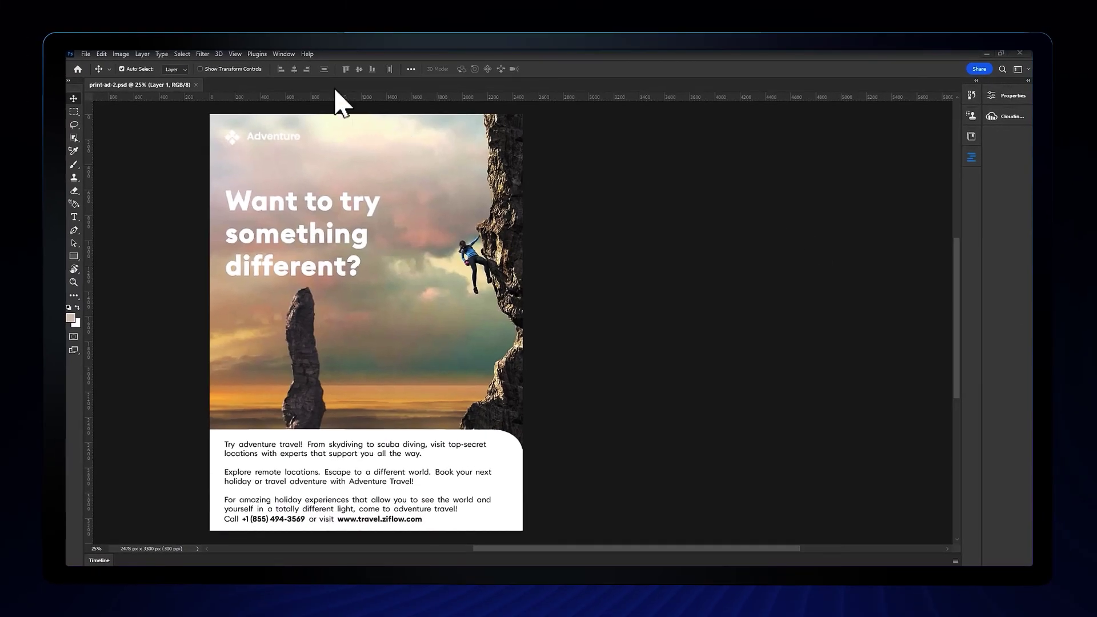
- Open the Ziflow panel from Window > Extensions (legacy) and review the proof status filters
click(278, 55)
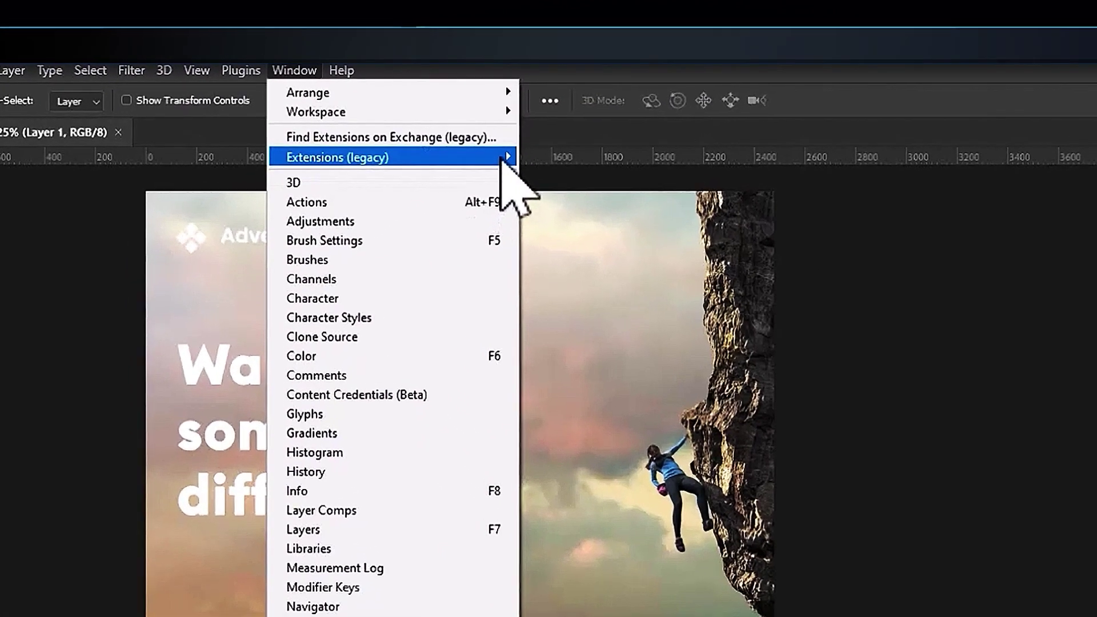
mouse_move(392, 157)
click(585, 174)
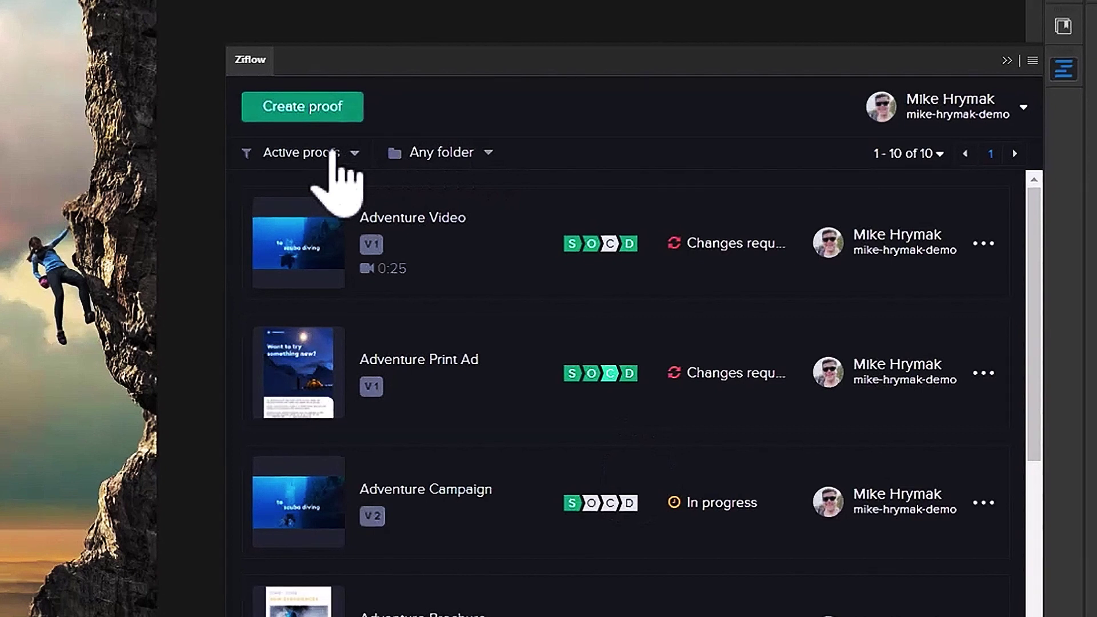
click(336, 153)
click(257, 179)
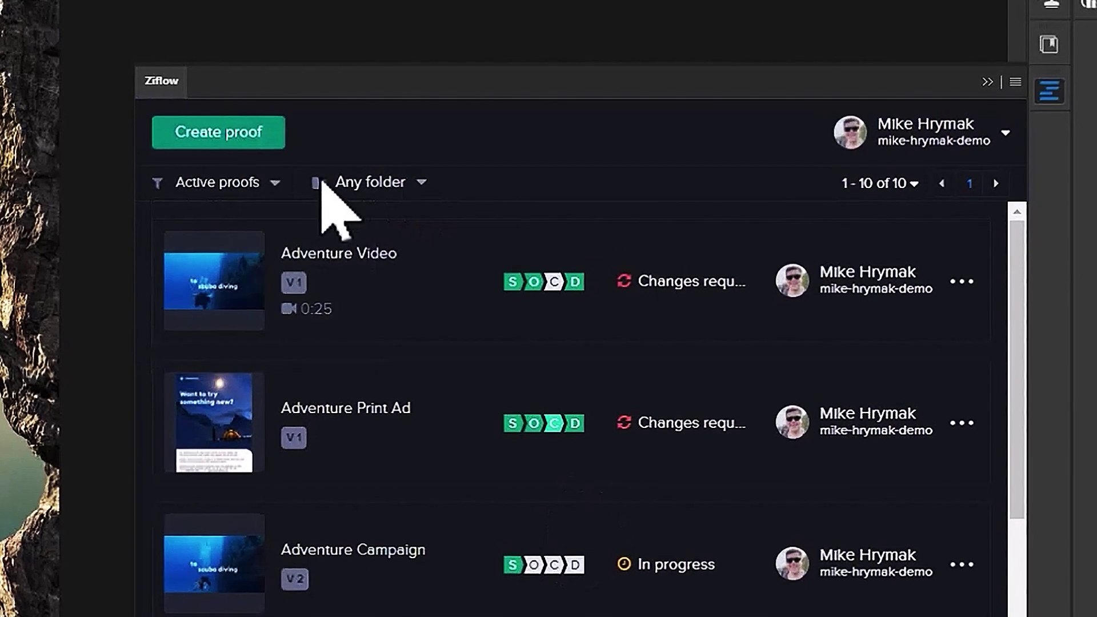
- Filter proofs to the Adventure Campaign folder and start a new proof there
click(370, 184)
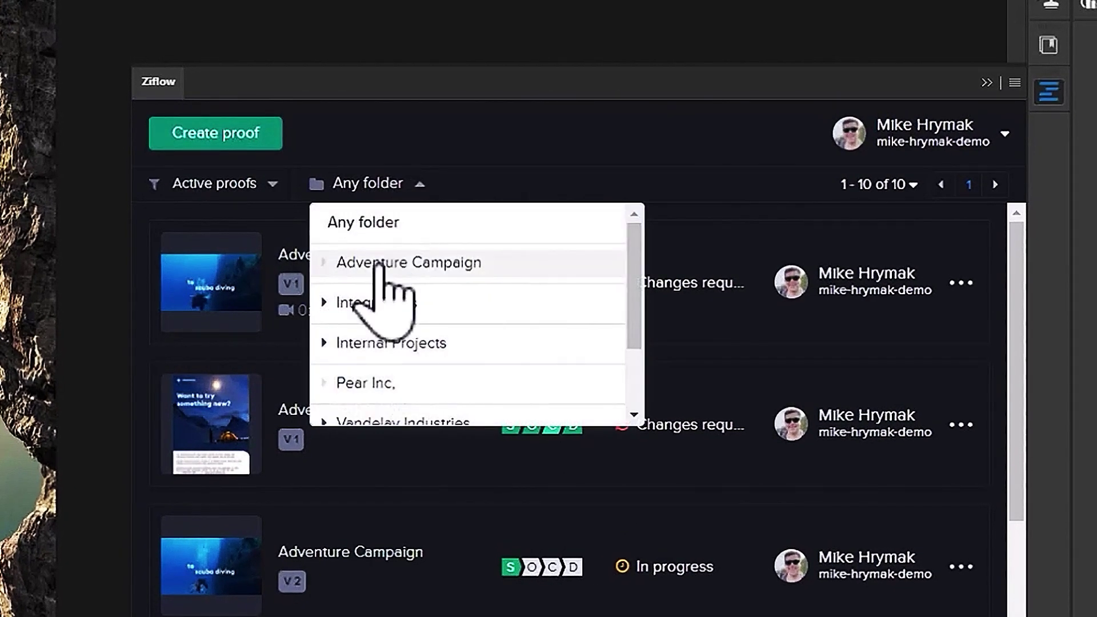
click(381, 264)
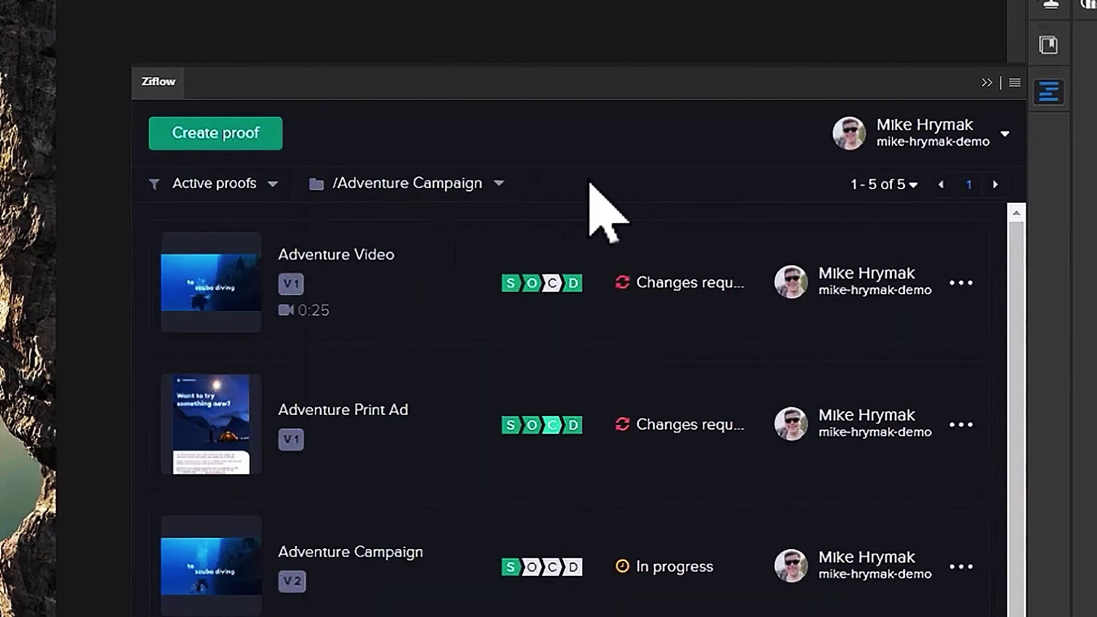
click(211, 139)
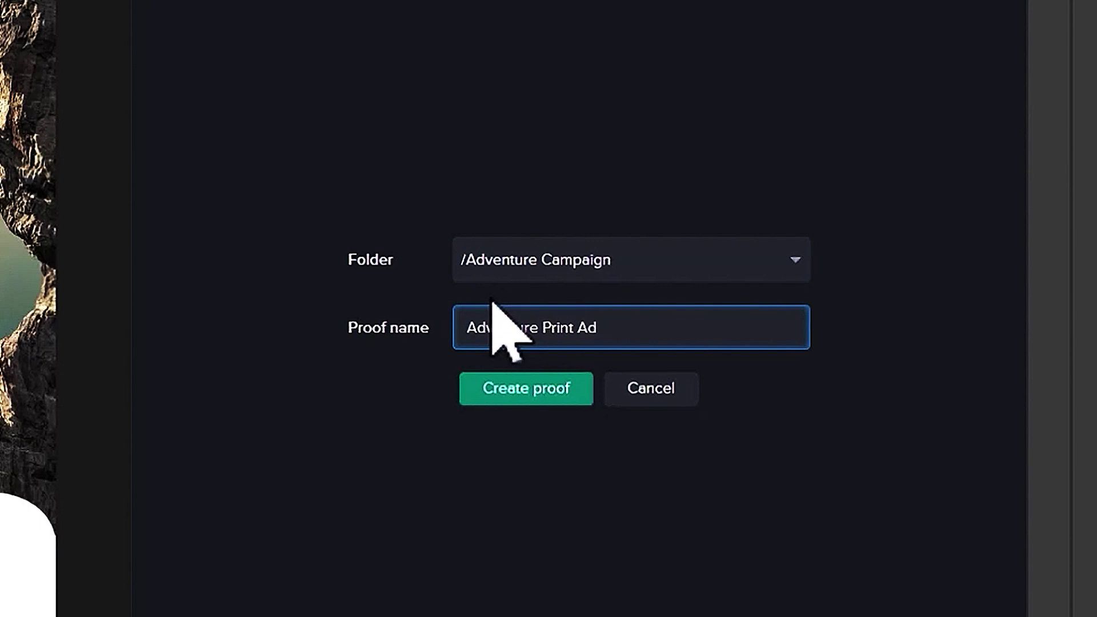
- Open the Adventure Print Ad proof and reply 'Thanks!' to the TM-symbol logo comment
click(649, 391)
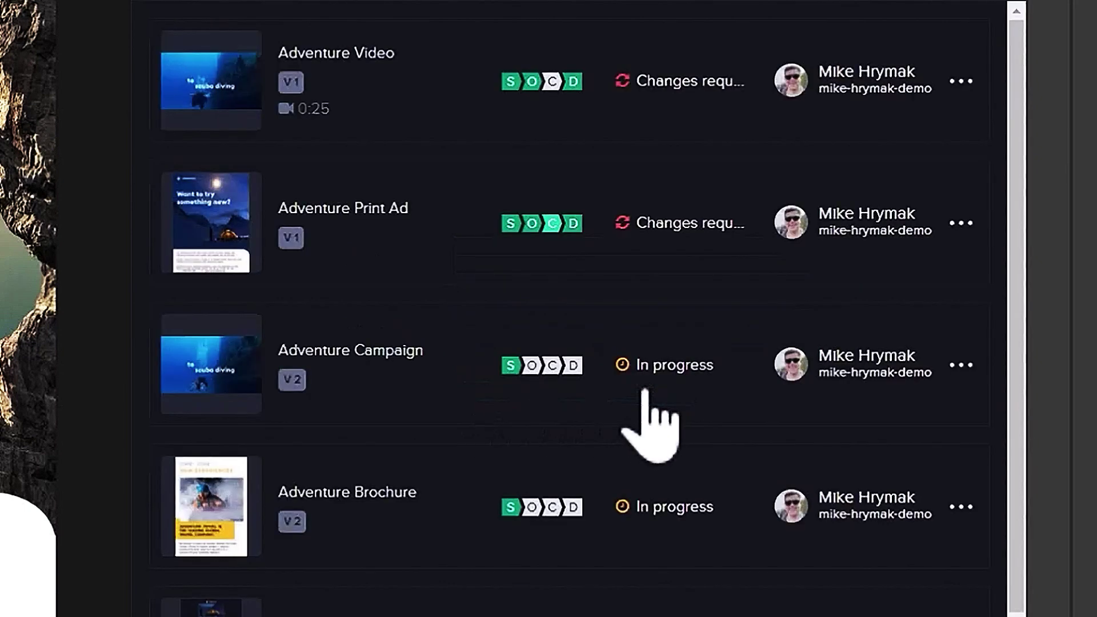
click(214, 224)
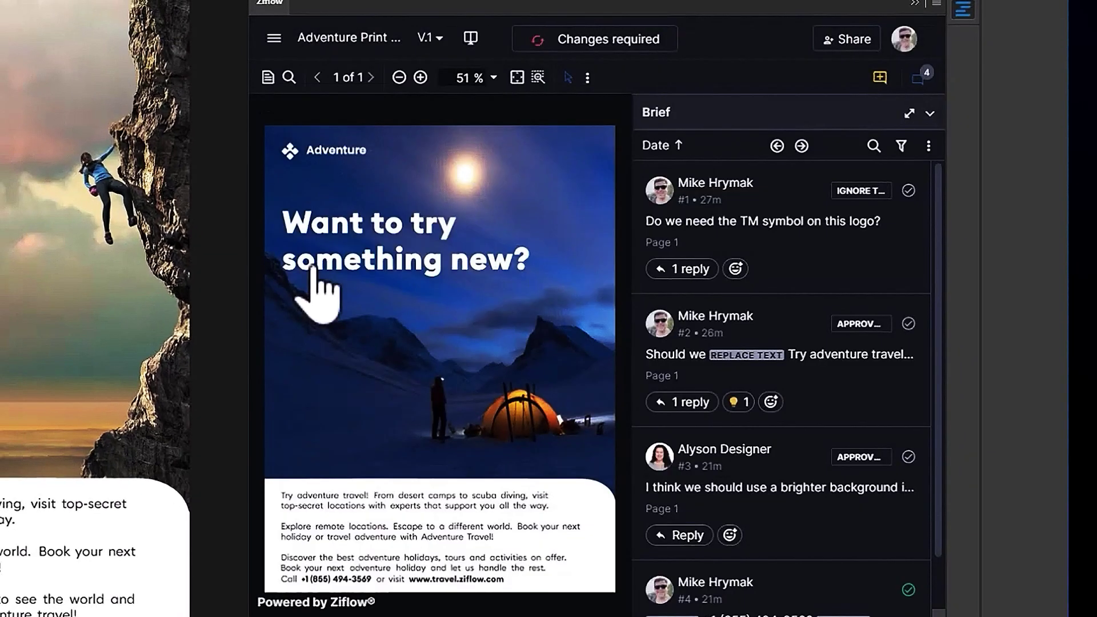
click(772, 228)
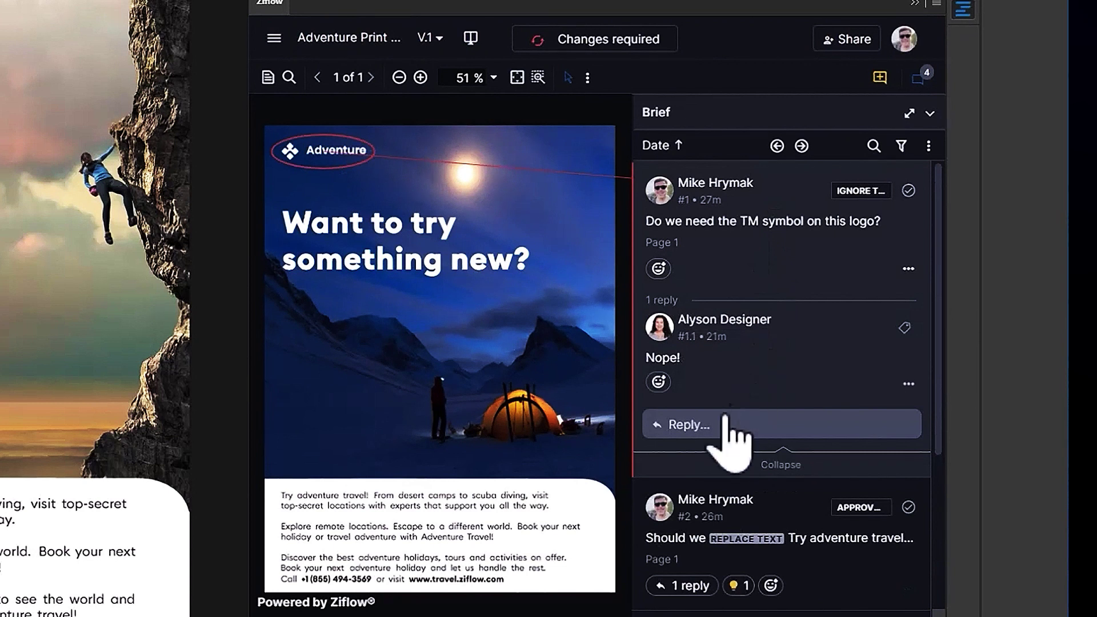
click(710, 430)
text(Thanks!)
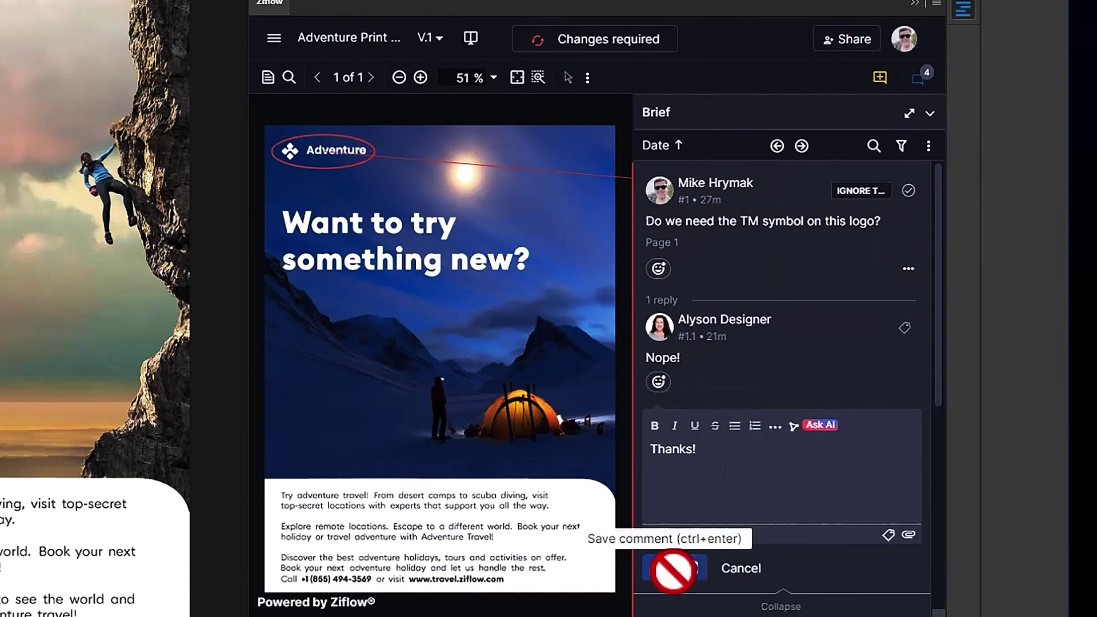
click(665, 568)
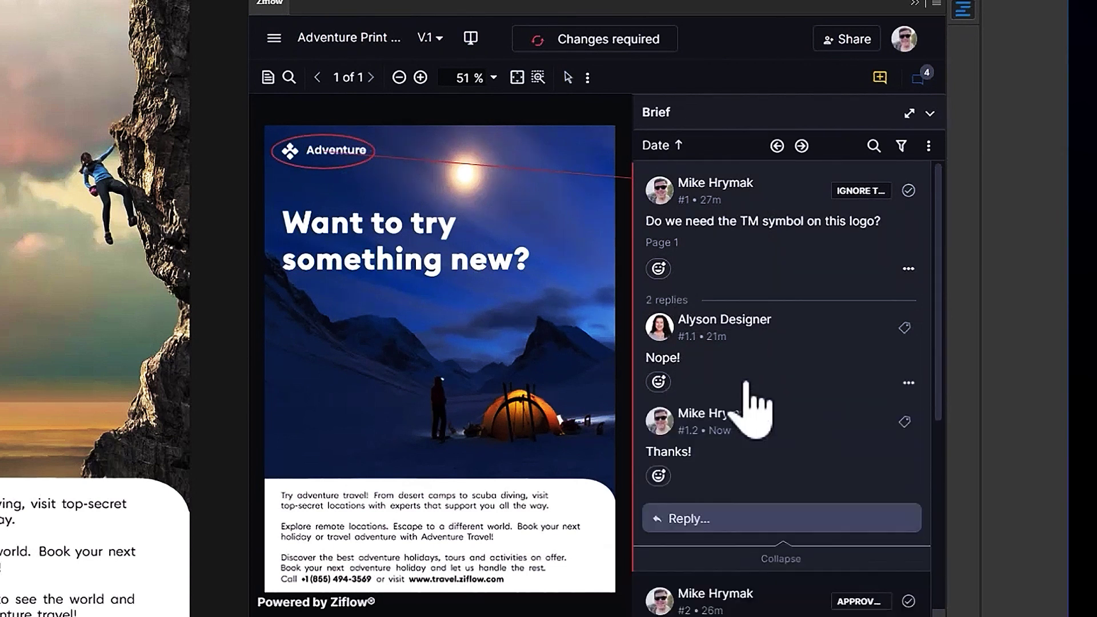
scroll(753, 412, down, 4)
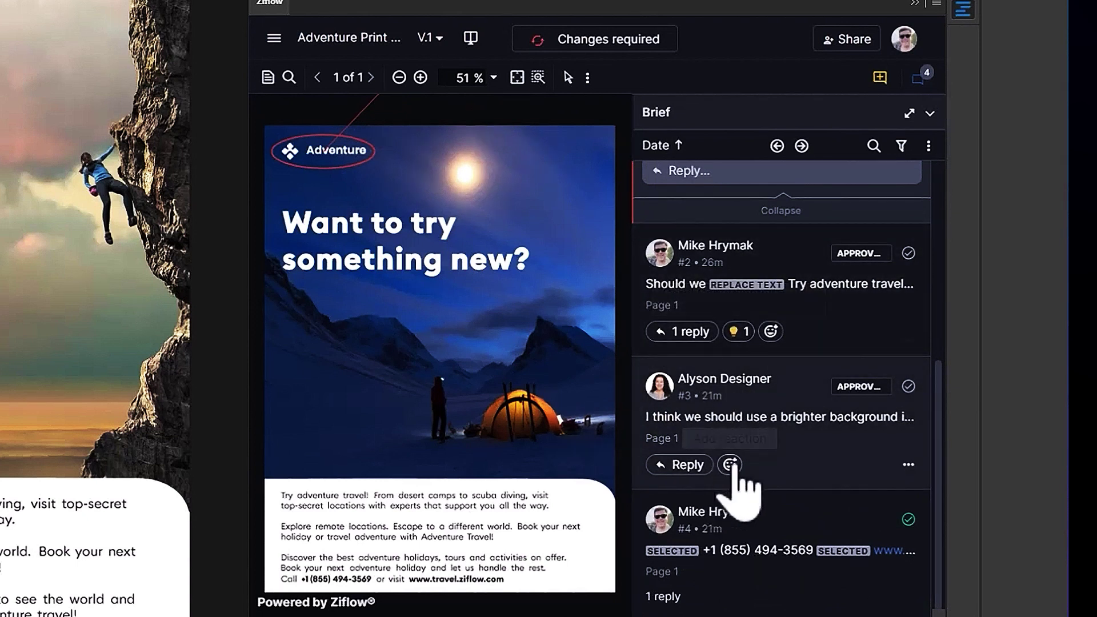
mouse_move(781, 420)
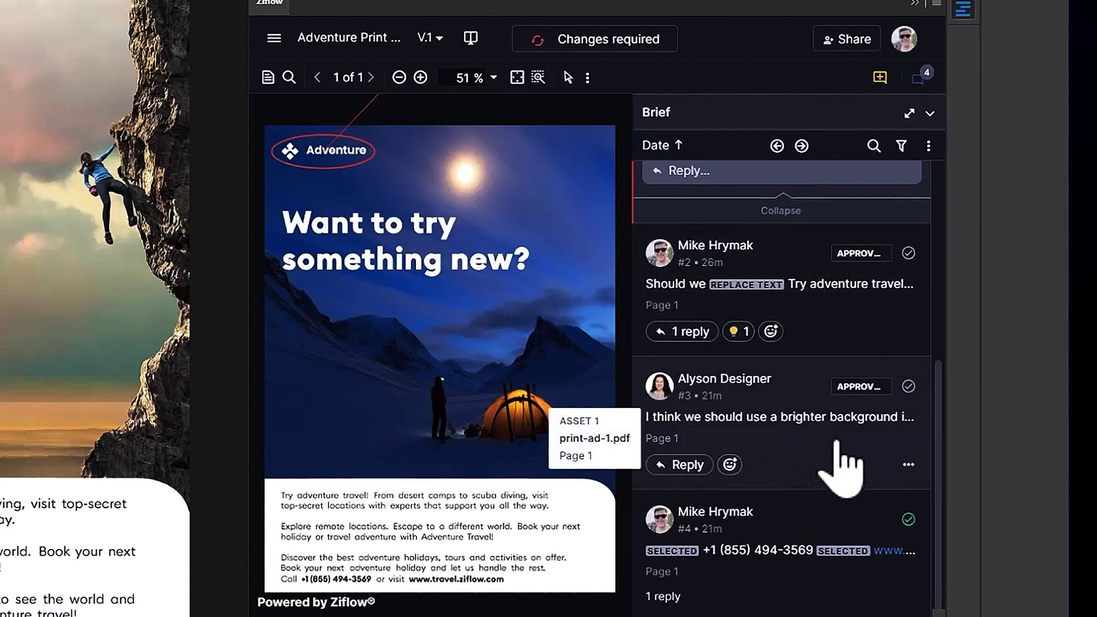
scroll(838, 447, up, 4)
- Filter the comments to unresolved ones labelled Approved Change
click(901, 145)
click(742, 286)
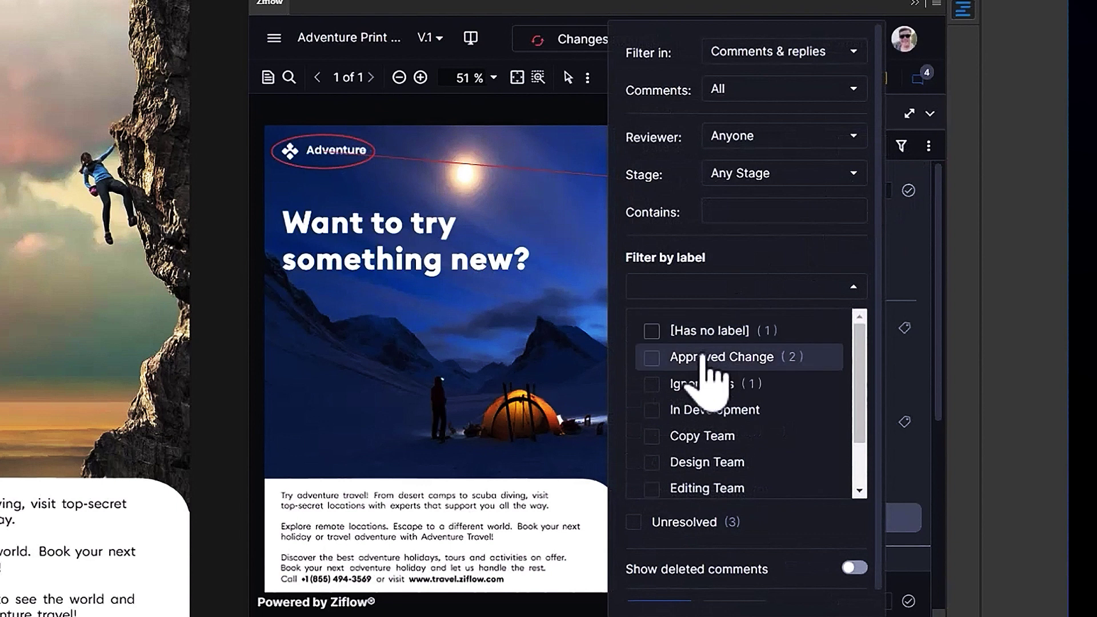
click(703, 358)
click(639, 522)
scroll(643, 548, down, 1)
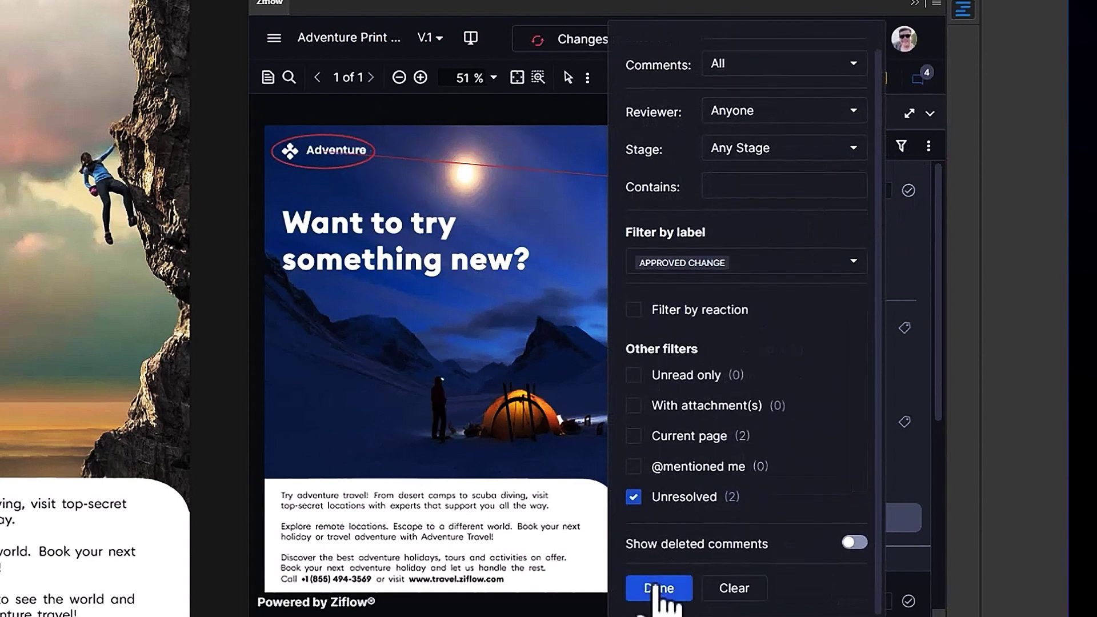
click(660, 587)
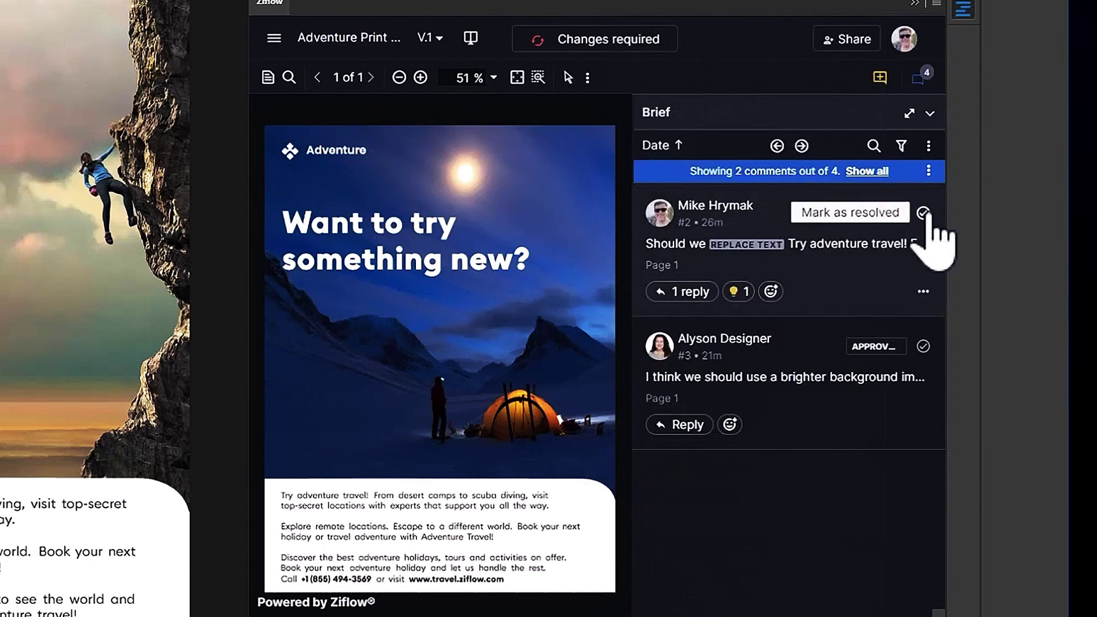
- Resolve the replace-text and brighter-background comments, then hide the comments list
click(923, 213)
click(923, 213)
click(919, 78)
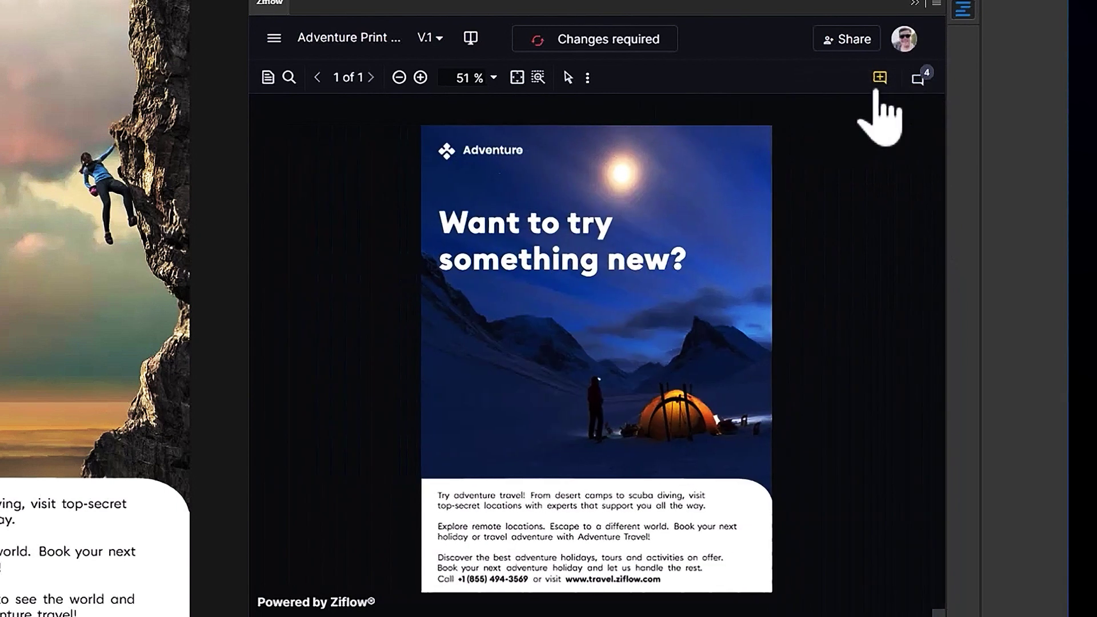
- Create a new version of the Adventure Print Ad proof from the V.1 menu
click(437, 37)
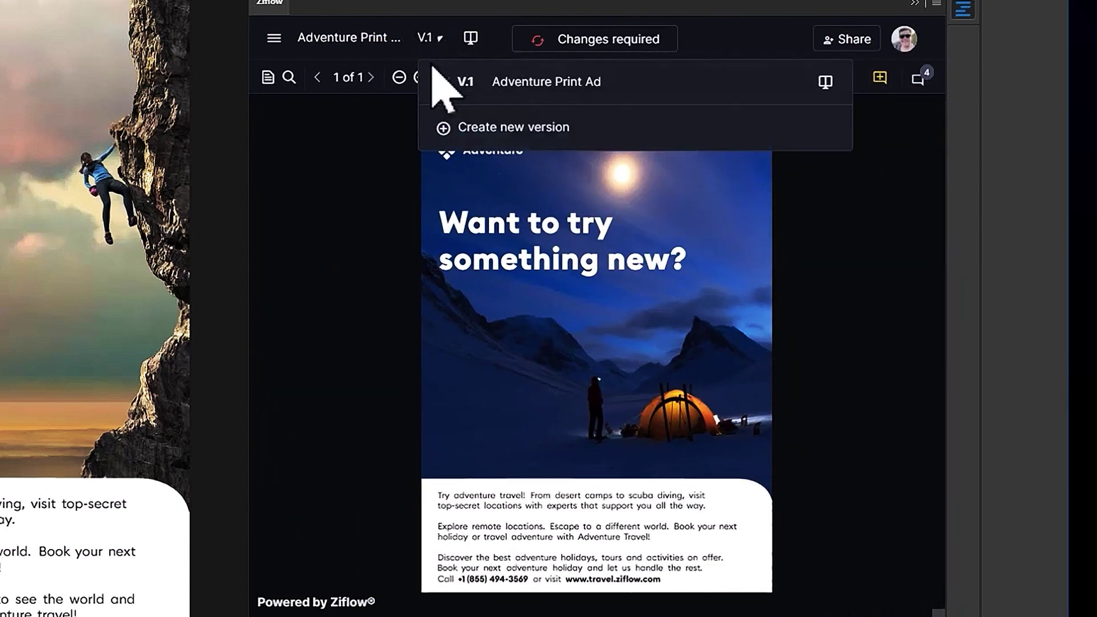
click(455, 127)
click(550, 422)
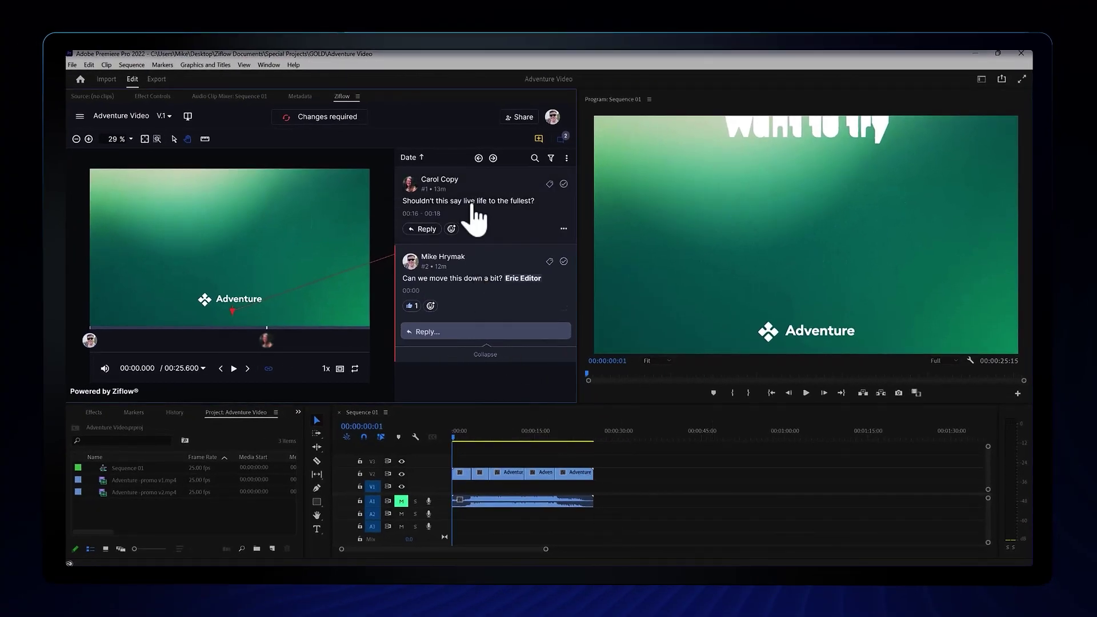
- Seek to the 'live life' and 'move logo down' comments, then pause both players near 11 seconds
click(471, 210)
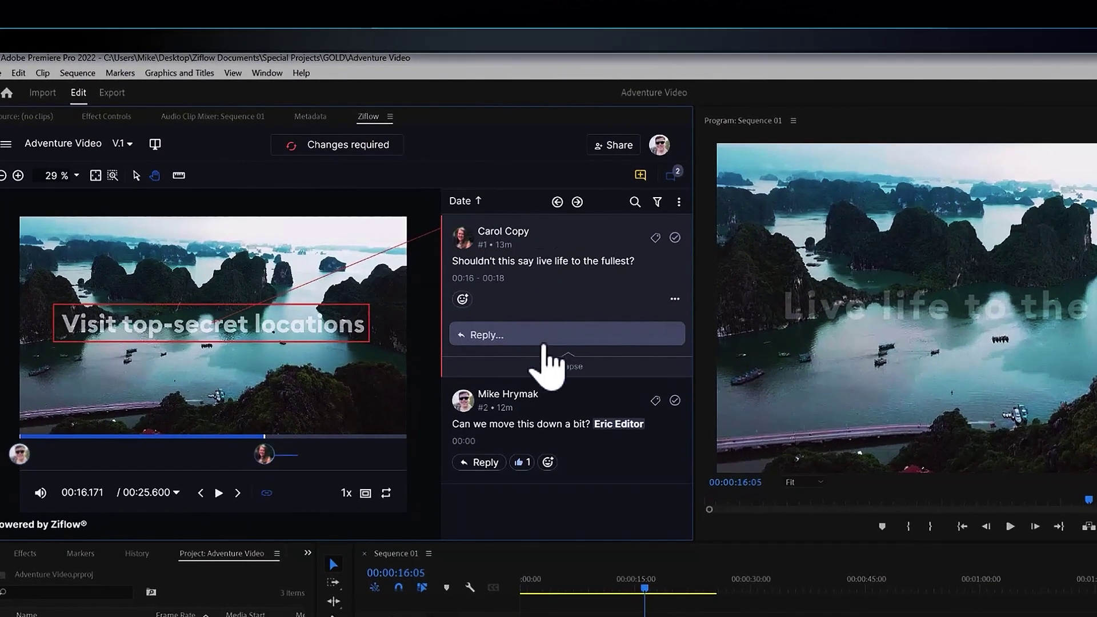
click(552, 425)
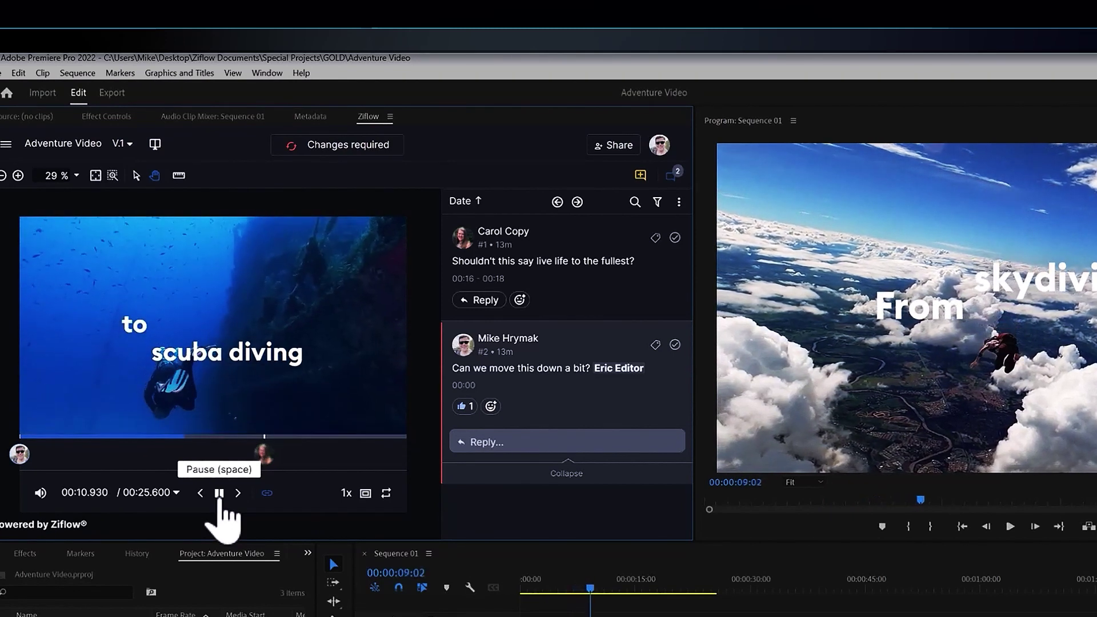
click(220, 499)
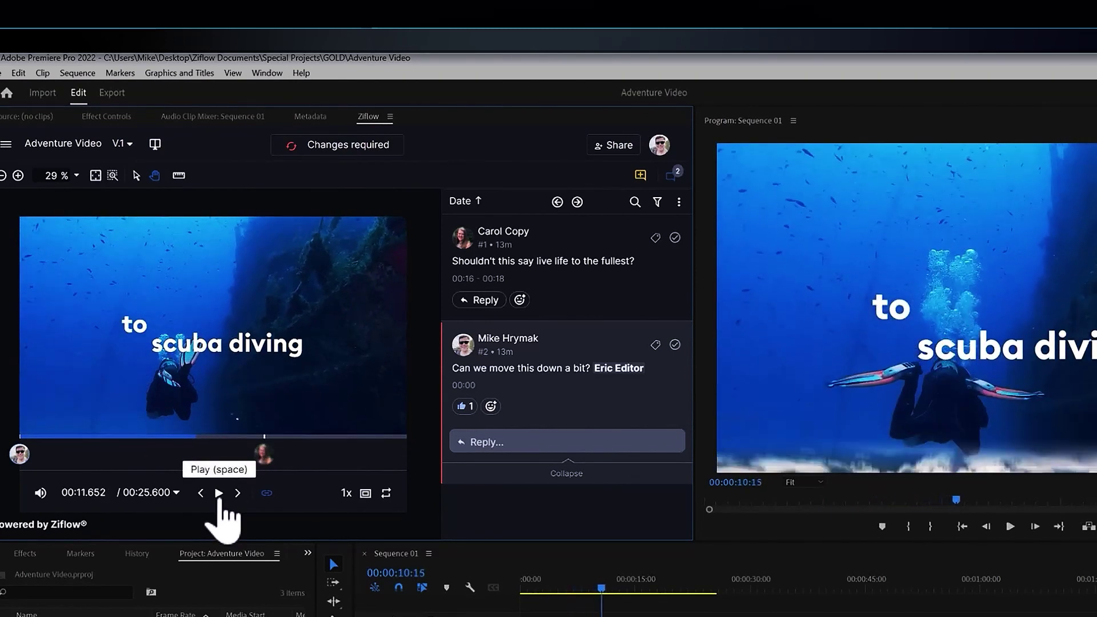
click(1004, 528)
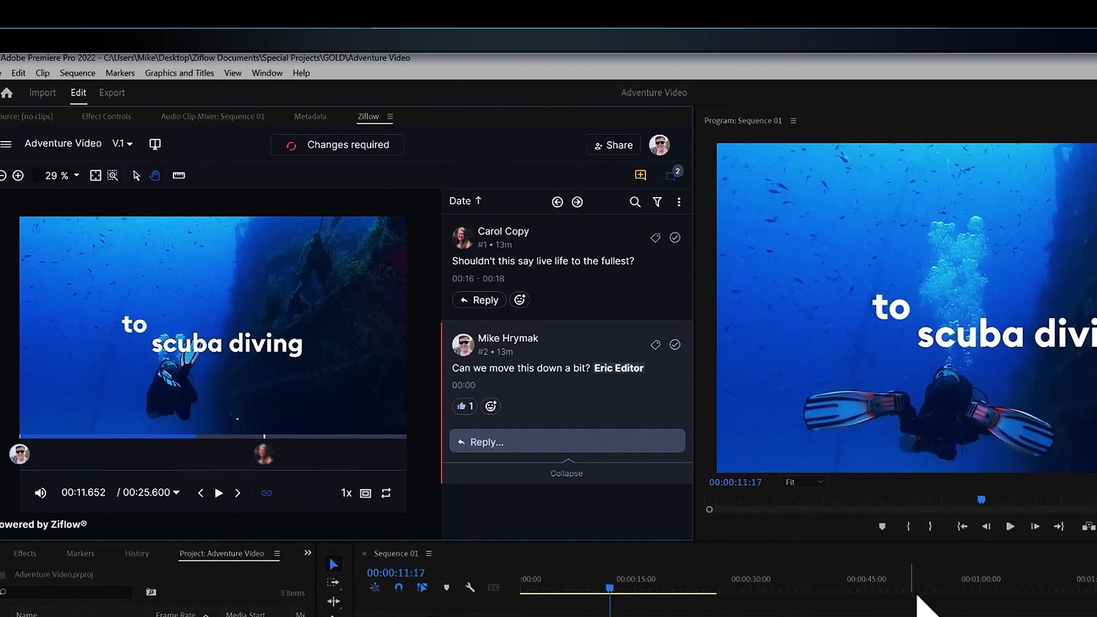